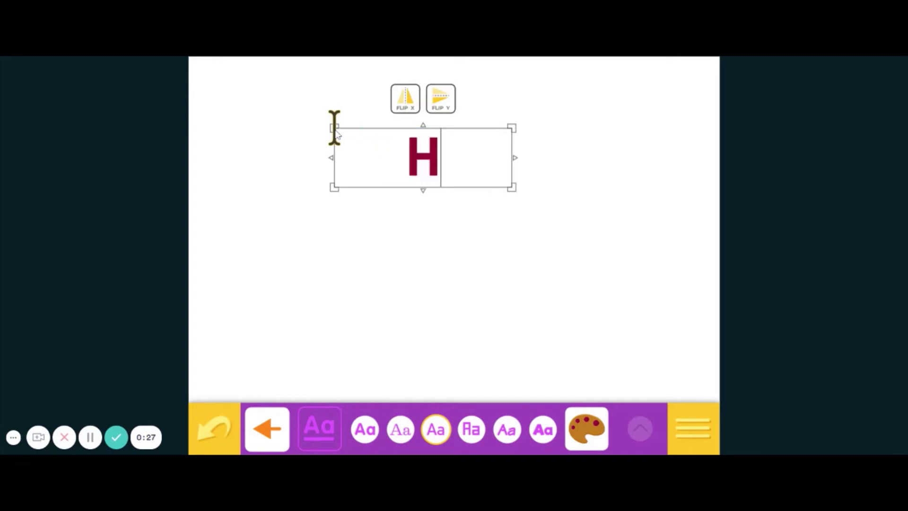
Write 'Hello class!' as the heading in a bold rounded font coloured dark green.
type("llo")
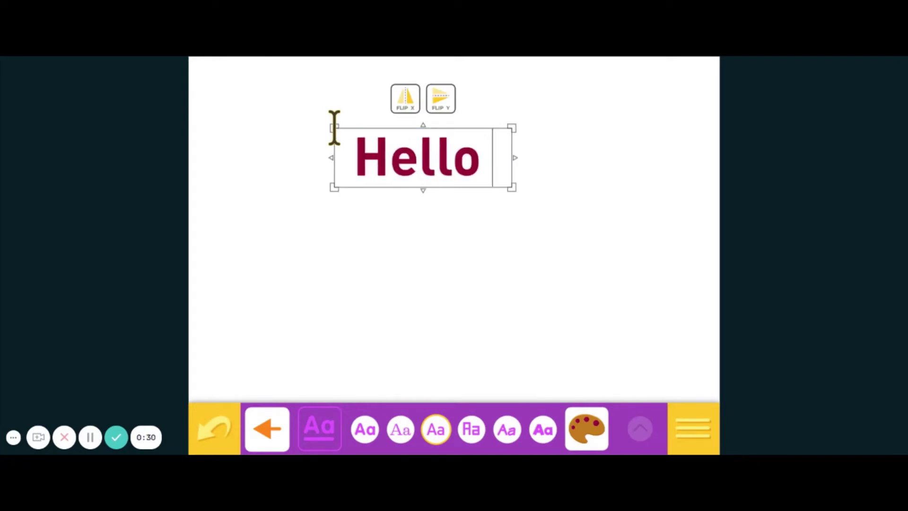
type(" class!")
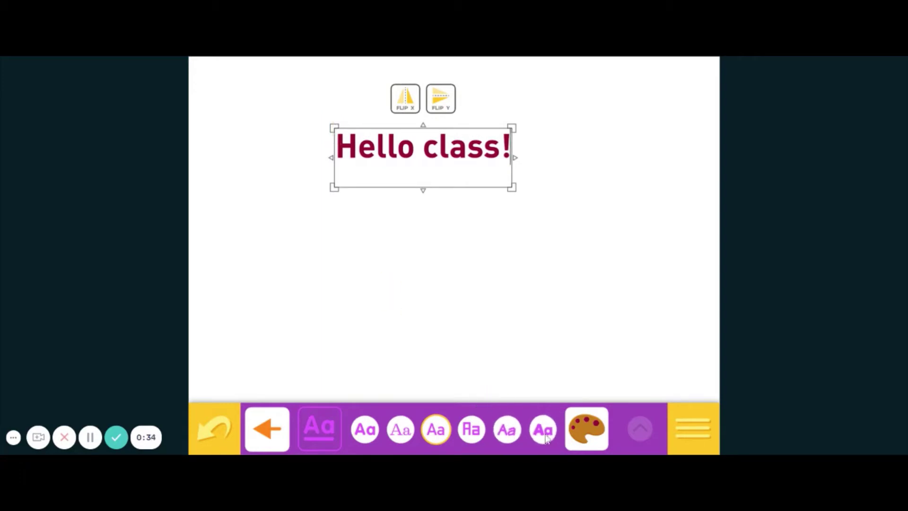
left_click(544, 430)
left_click(587, 428)
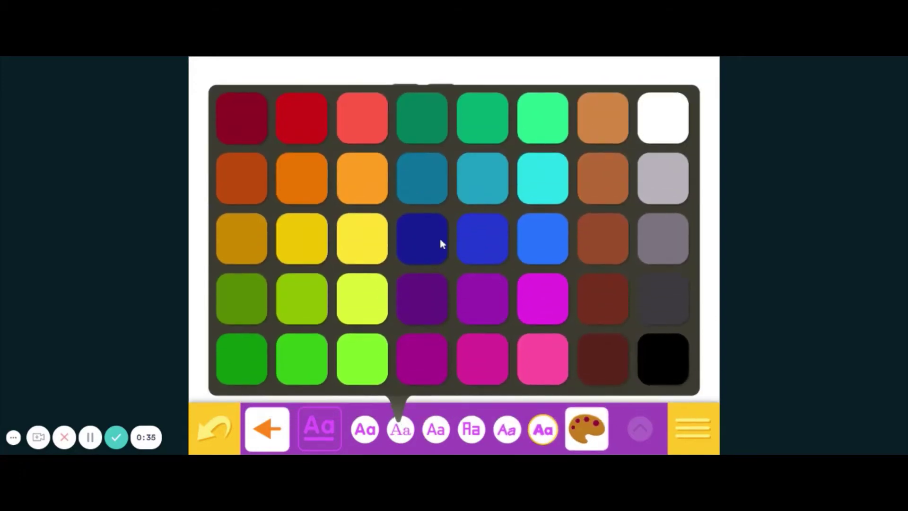
left_click(427, 109)
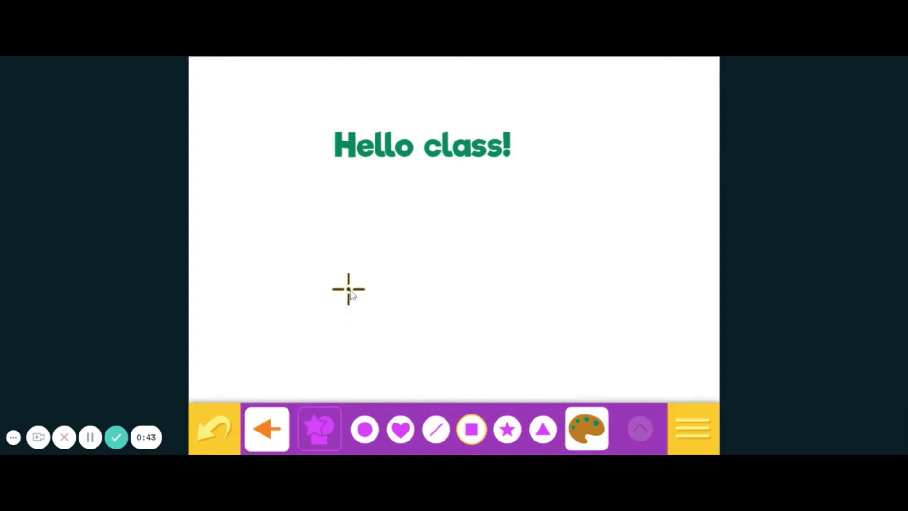
Draw a green square below the heading and a blue triangle to its right.
left_click_drag(348, 289, 422, 319)
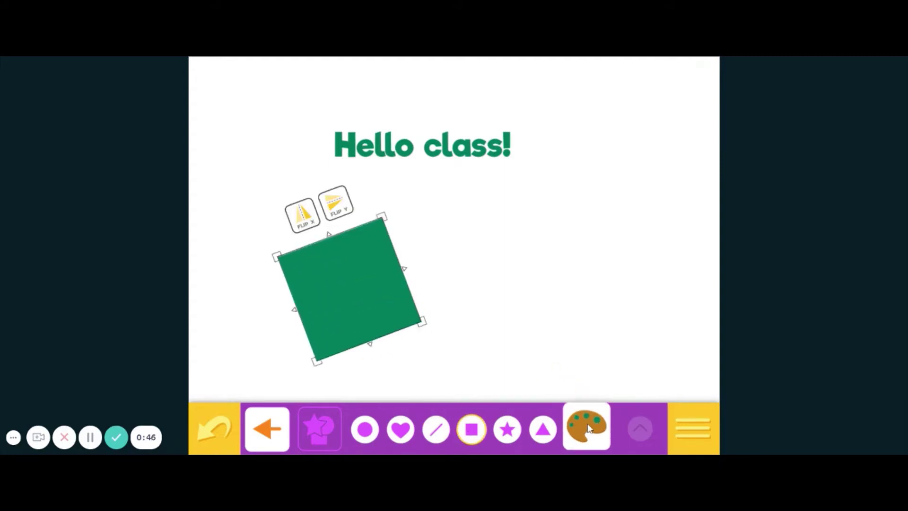
left_click(589, 429)
left_click(538, 229)
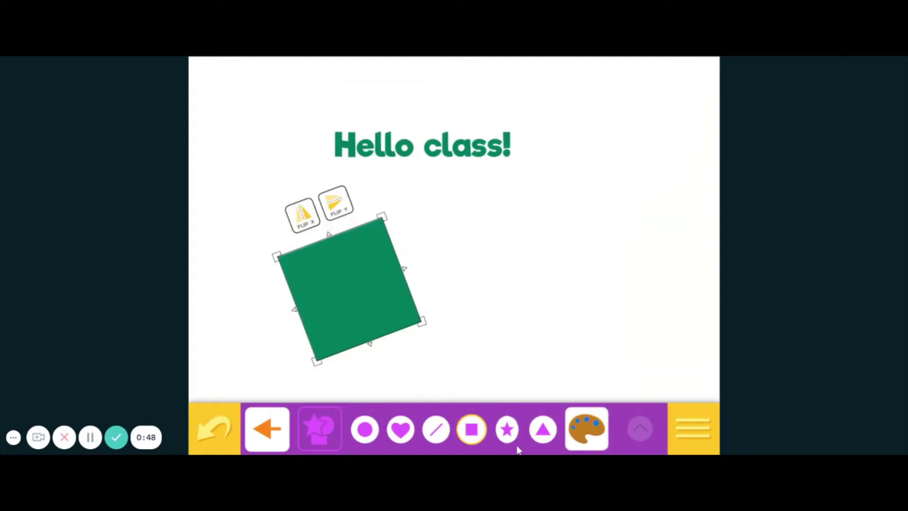
left_click(543, 429)
left_click_drag(496, 284, 552, 327)
Draw three blue straight lines around the triangle and toward the square's top.
left_click(436, 429)
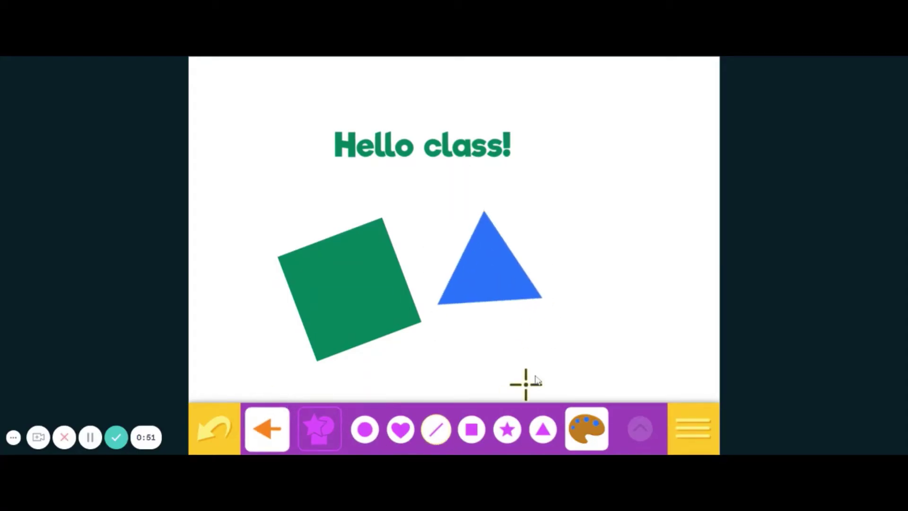
left_click_drag(584, 316, 468, 366)
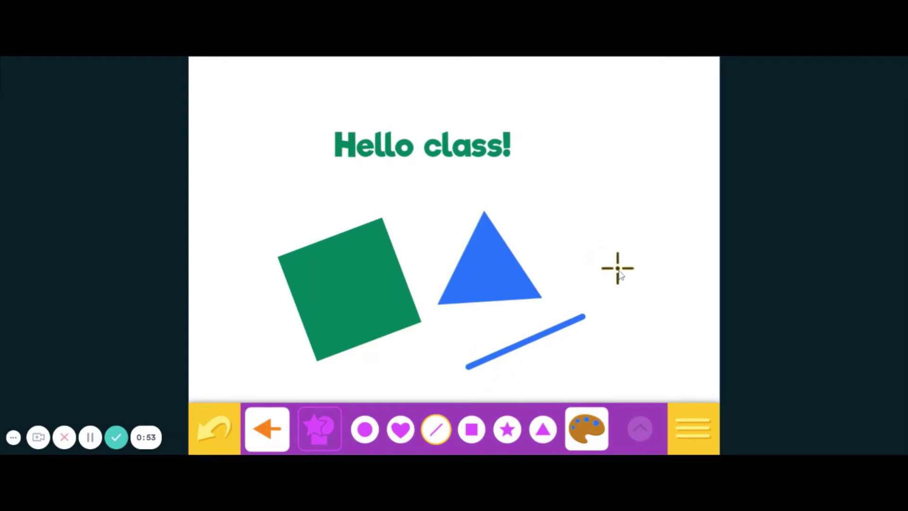
left_click_drag(618, 268, 567, 185)
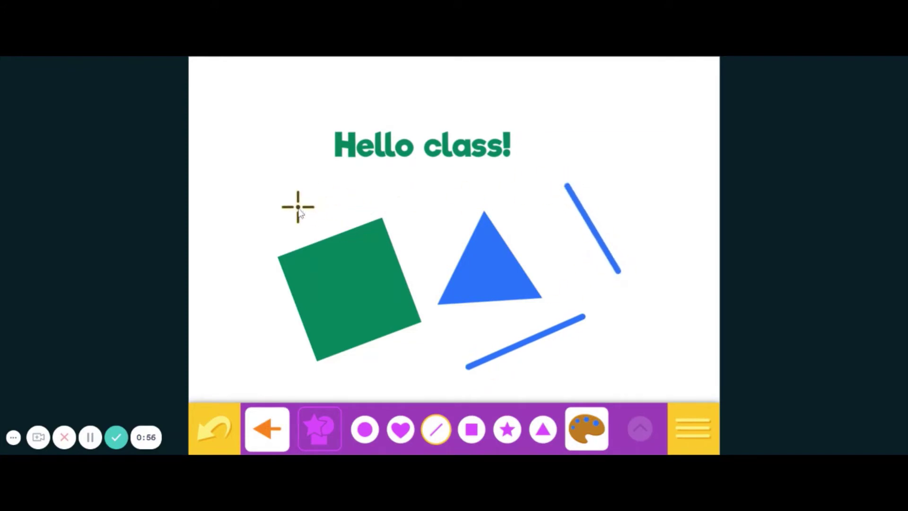
left_click_drag(248, 177, 336, 233)
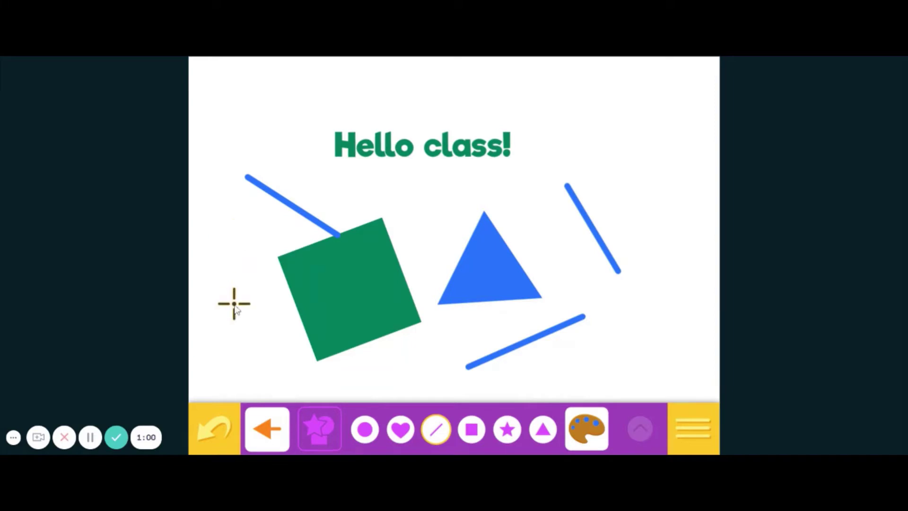
left_click(269, 436)
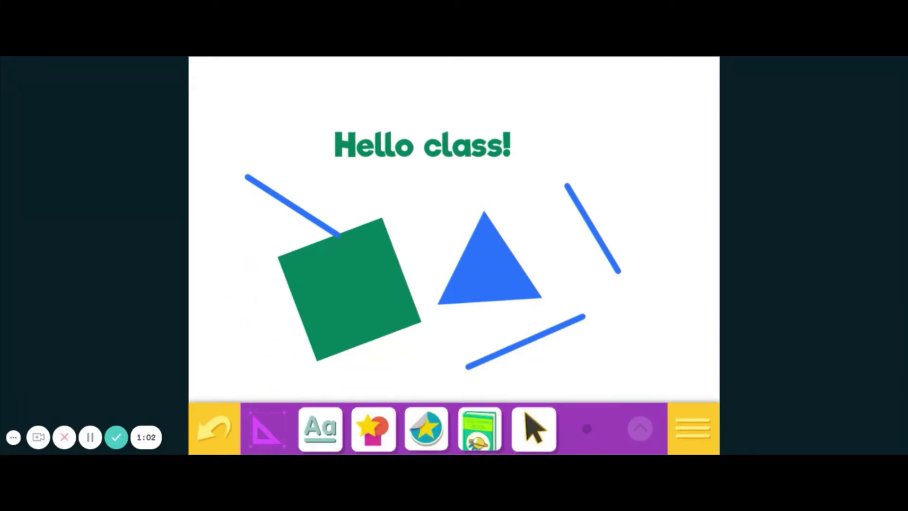
Place the yellow submarine sticker from the sea-creature stickers onto the canvas.
left_click(426, 435)
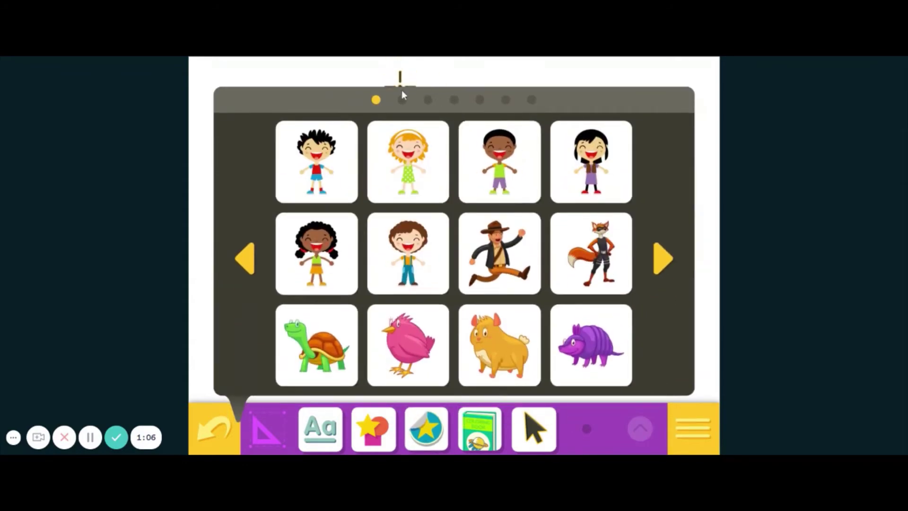
left_click(662, 258)
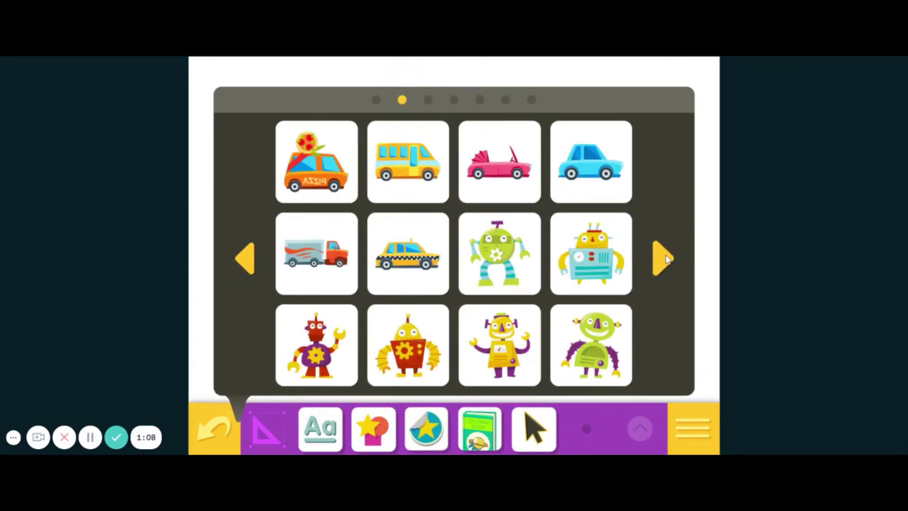
left_click(662, 259)
left_click(662, 258)
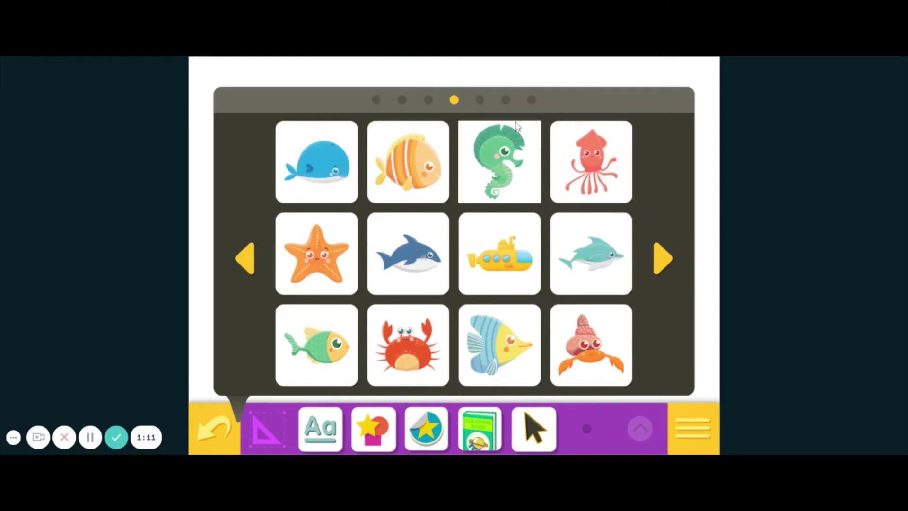
left_click(487, 265)
left_click(487, 265)
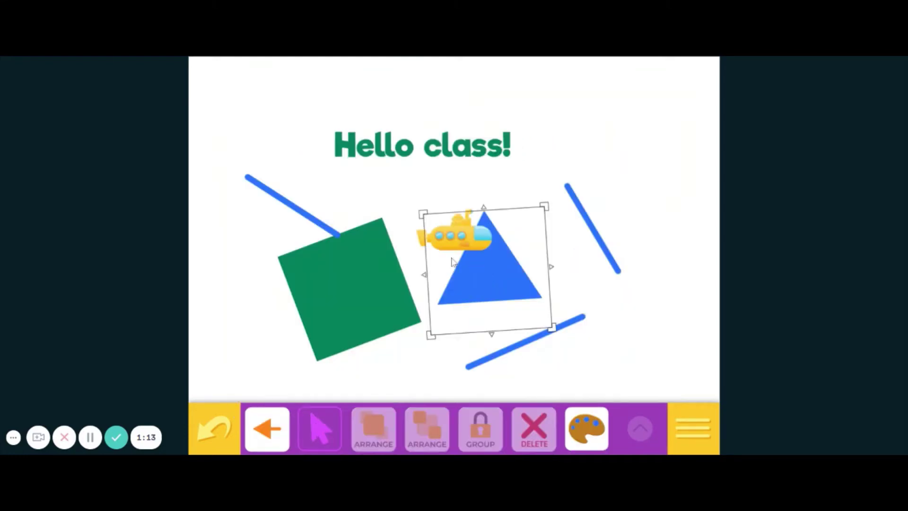
Enlarge the submarine and position it across the green square and blue triangle.
left_click_drag(416, 250, 259, 364)
left_click_drag(378, 338, 291, 356)
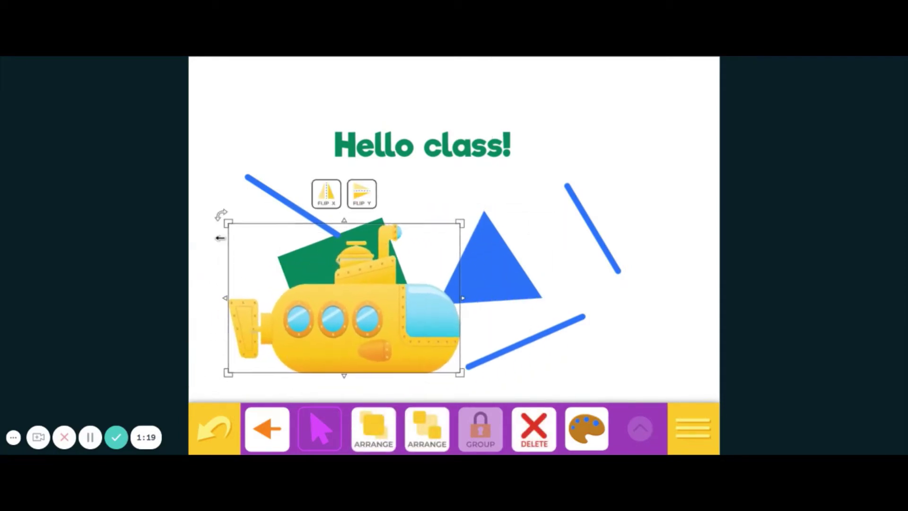
left_click_drag(334, 304, 423, 275)
left_click_drag(317, 344, 294, 360)
left_click(268, 428)
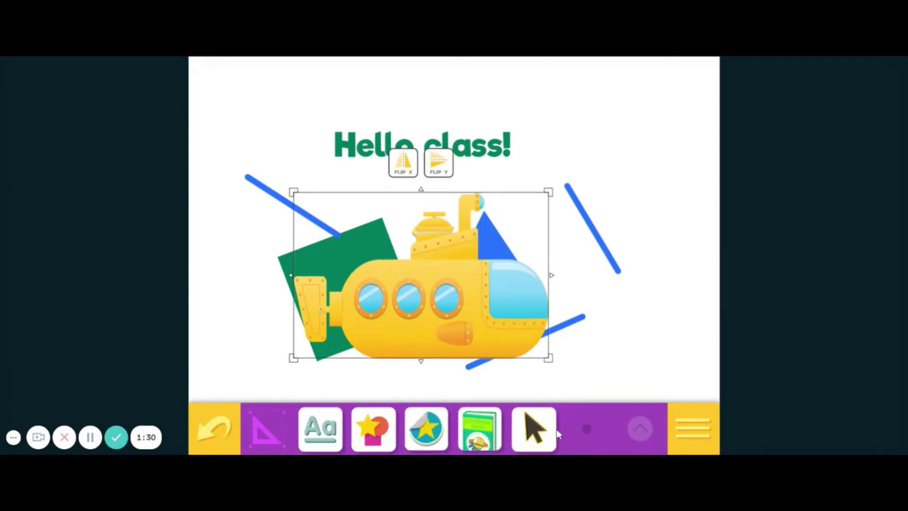
Paint a rainbow loop around the heading and a railway track curving down the right.
left_click(639, 429)
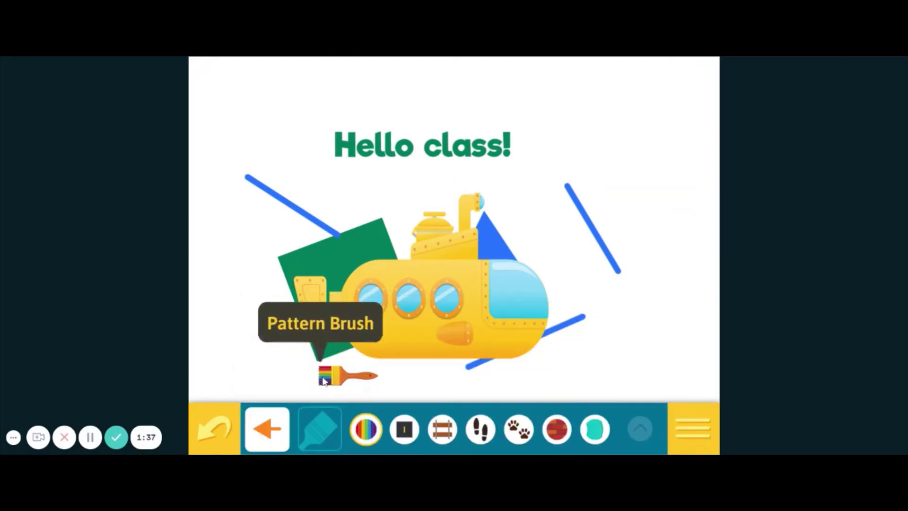
mouse_move(250, 294)
left_mouse_down()
mouse_move(250, 251)
mouse_move(284, 235)
mouse_move(350, 296)
mouse_move(435, 345)
mouse_move(421, 244)
mouse_move(349, 234)
mouse_move(292, 184)
mouse_move(291, 146)
mouse_move(372, 79)
mouse_move(475, 76)
mouse_move(543, 98)
mouse_move(567, 161)
left_mouse_up()
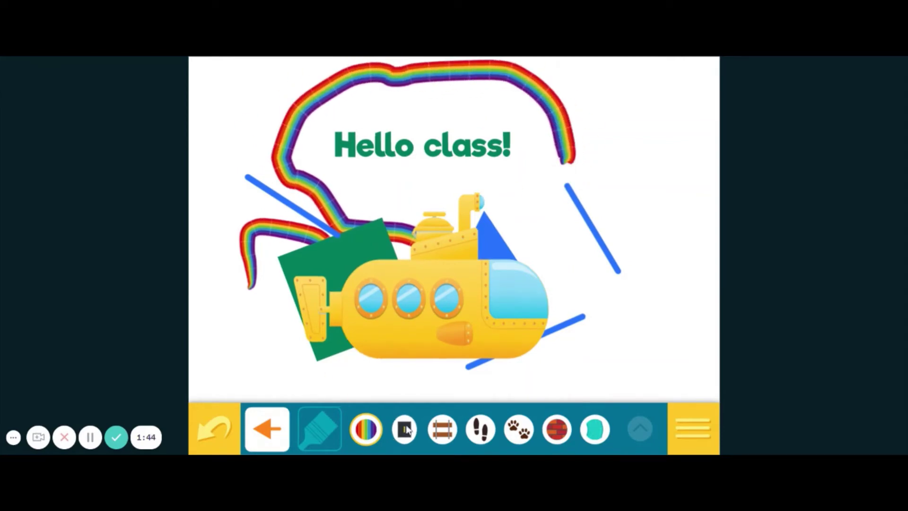
left_click(447, 438)
mouse_move(647, 250)
left_mouse_down()
mouse_move(634, 293)
mouse_move(568, 365)
mouse_move(508, 398)
mouse_move(428, 401)
left_mouse_up()
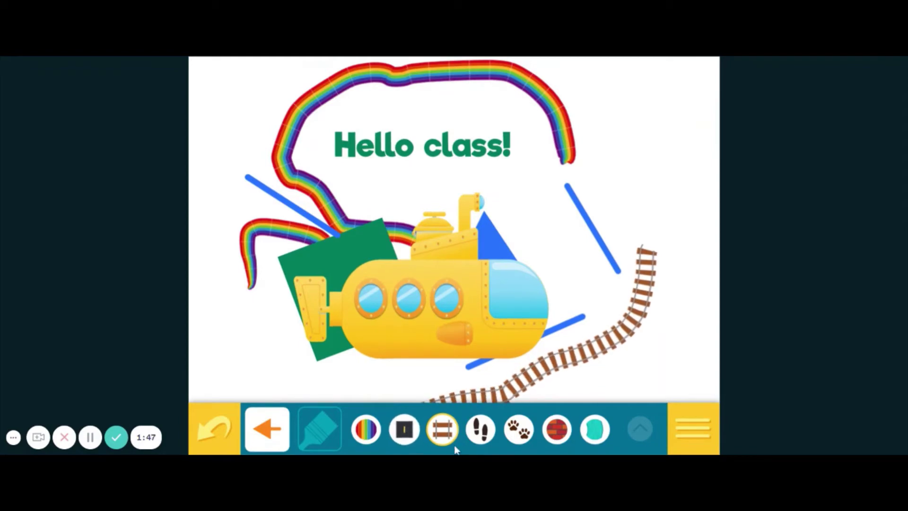
Paint a red brick band toward the periscope and a footprints trail on the right.
left_click(557, 433)
mouse_move(637, 210)
left_mouse_down()
mouse_move(488, 210)
mouse_move(475, 187)
left_mouse_up()
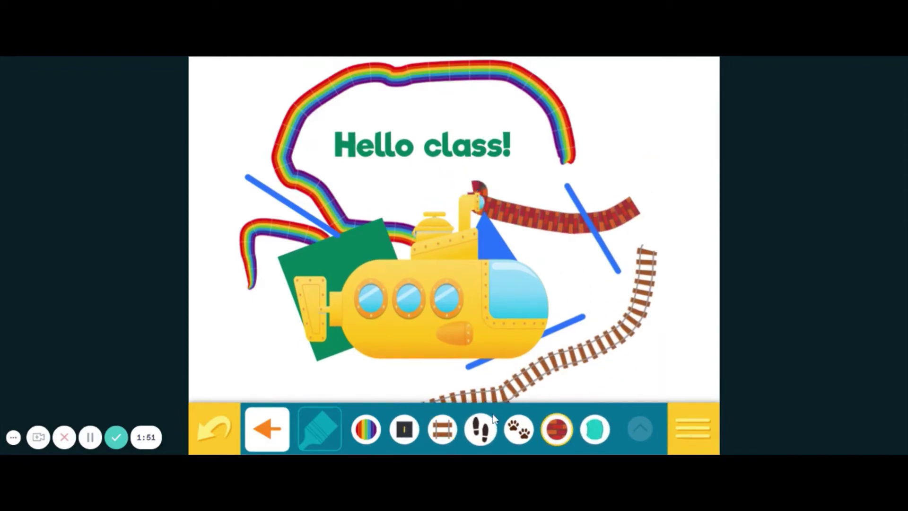
left_click(481, 428)
mouse_move(591, 284)
left_mouse_down()
mouse_move(590, 395)
mouse_move(551, 327)
mouse_move(576, 217)
mouse_move(529, 196)
left_mouse_up()
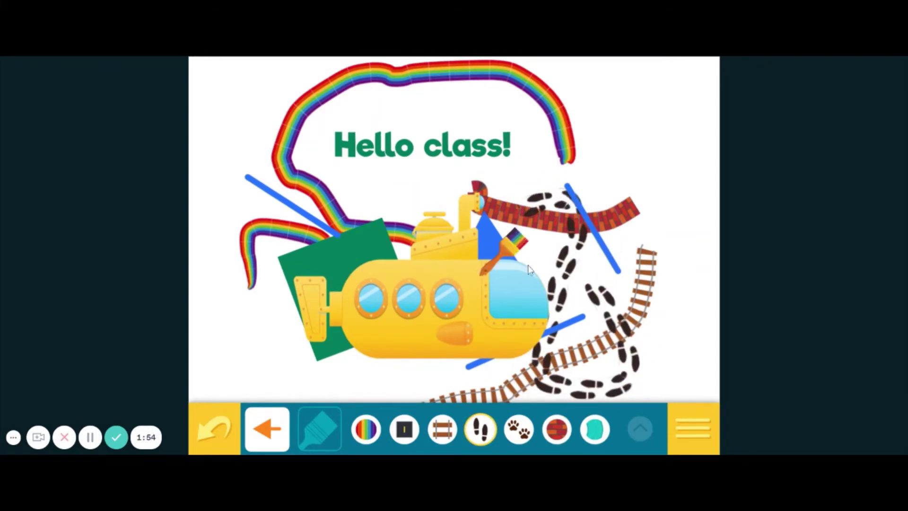
left_click(278, 431)
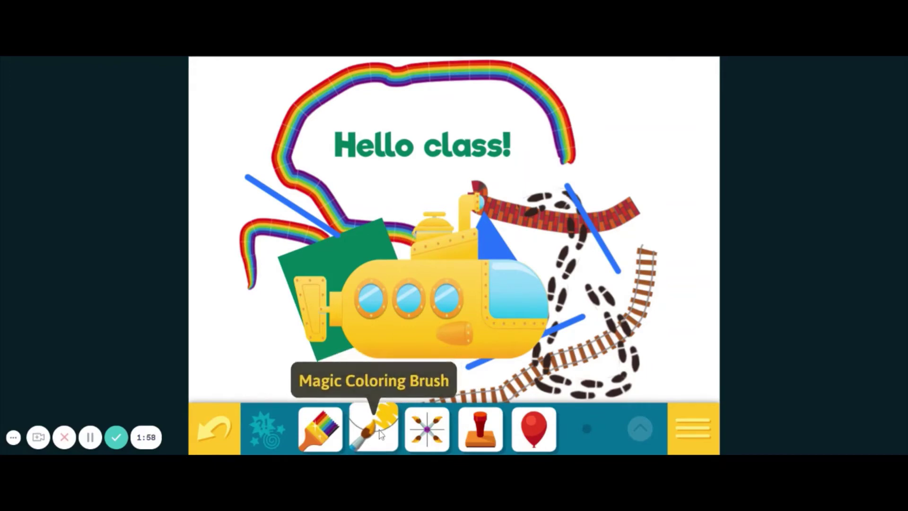
Choose the mirrored symmetry brush and start a new blank picture.
left_click(420, 432)
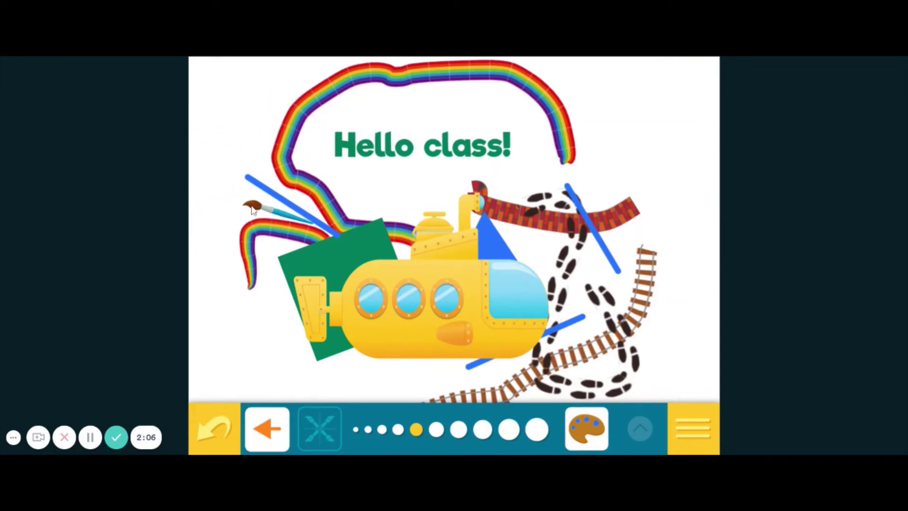
left_click(693, 434)
left_click(273, 358)
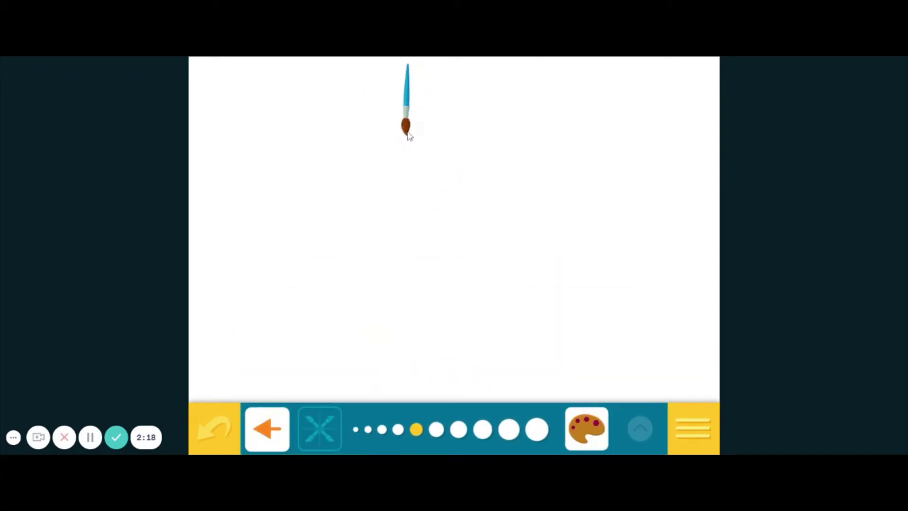
Draw a mirrored maroon pattern, then paint mirrored yellow loops over it.
mouse_move(409, 136)
left_mouse_down()
mouse_move(268, 178)
mouse_move(262, 155)
mouse_move(271, 136)
mouse_move(319, 107)
mouse_move(242, 136)
mouse_move(226, 158)
mouse_move(330, 238)
mouse_move(365, 223)
mouse_move(394, 252)
mouse_move(392, 296)
mouse_move(436, 321)
mouse_move(462, 273)
mouse_move(465, 234)
mouse_move(531, 218)
mouse_move(495, 88)
mouse_move(407, 90)
mouse_move(370, 120)
mouse_move(340, 129)
mouse_move(293, 117)
left_mouse_up()
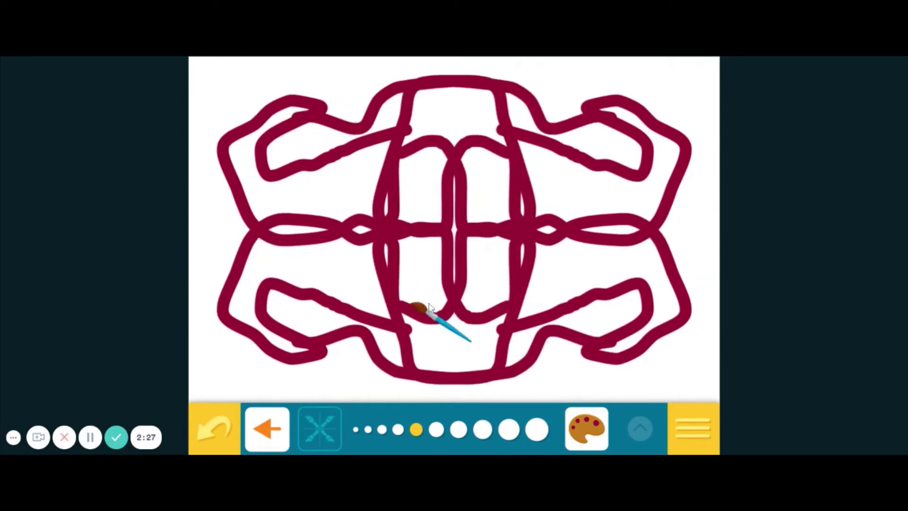
left_click(587, 428)
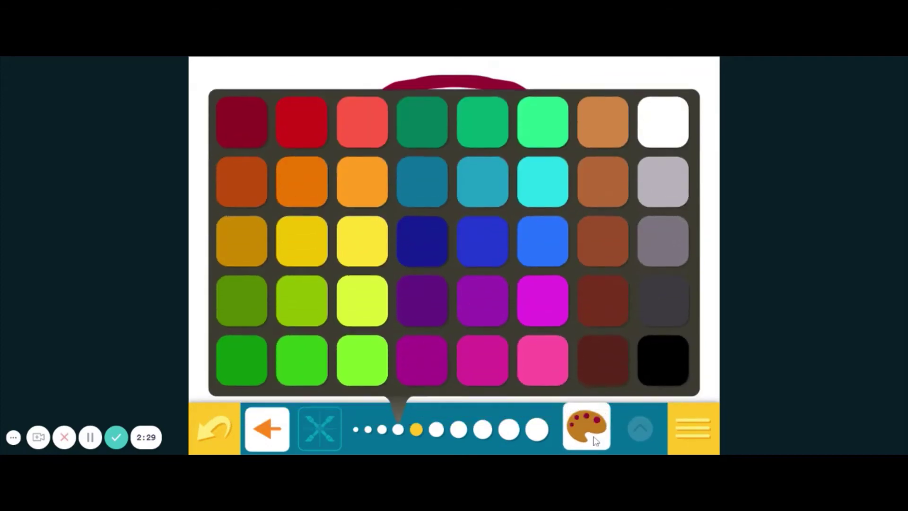
left_click(351, 252)
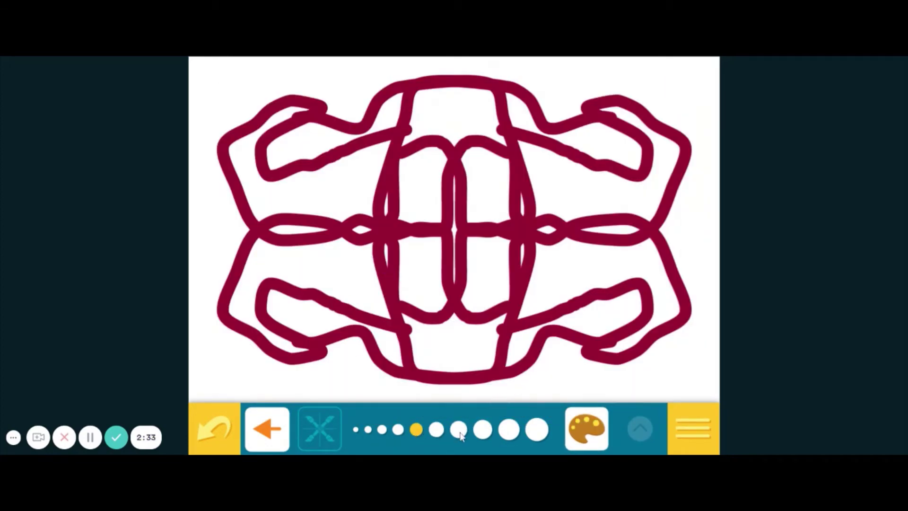
mouse_move(258, 142)
left_mouse_down()
mouse_move(362, 208)
mouse_move(292, 279)
mouse_move(232, 219)
mouse_move(210, 169)
mouse_move(210, 117)
mouse_move(290, 68)
mouse_move(365, 77)
mouse_move(429, 186)
mouse_move(460, 216)
mouse_move(451, 250)
mouse_move(420, 242)
mouse_move(407, 204)
left_mouse_up()
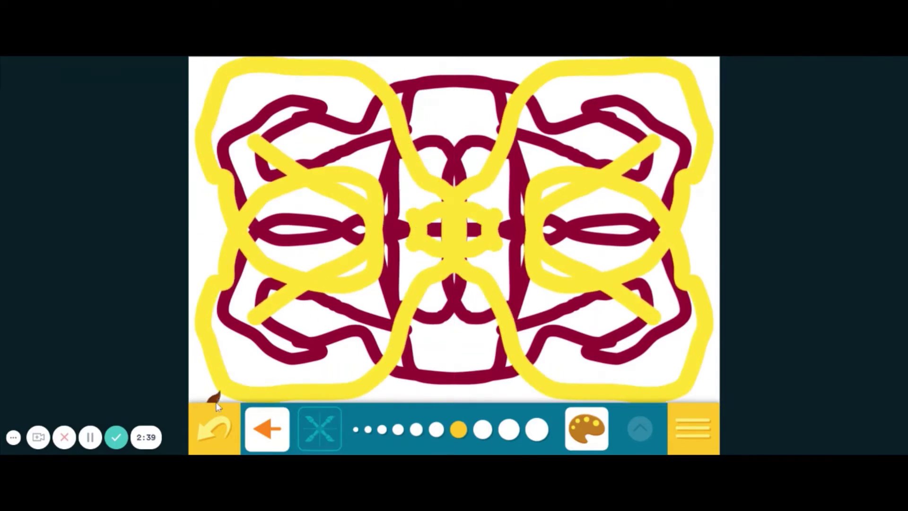
left_click(260, 439)
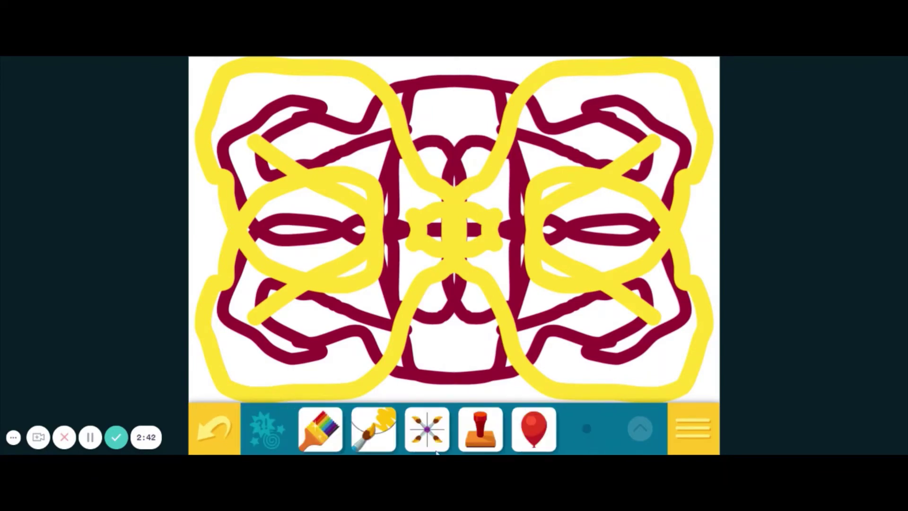
Stamp a handprint trail, a row of coloured balloons, and flowers along the top and left side.
left_click(487, 433)
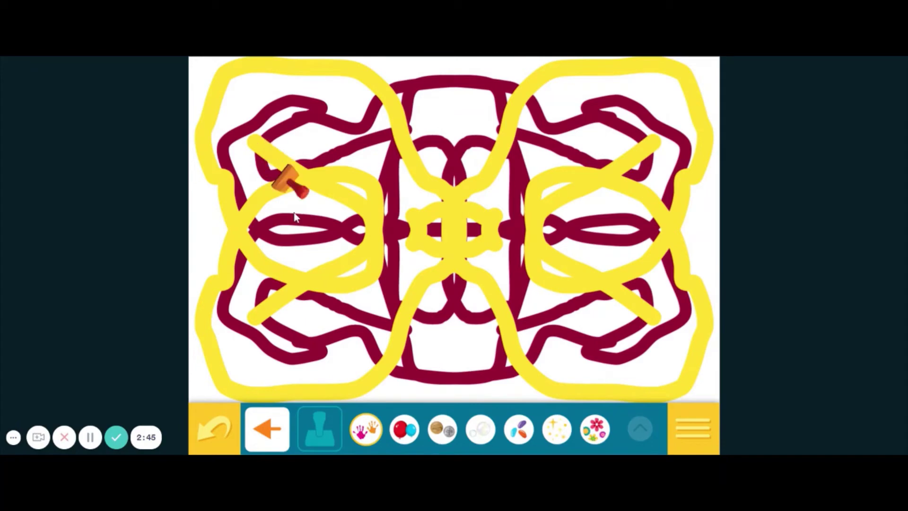
mouse_move(291, 210)
left_mouse_down()
mouse_move(431, 278)
mouse_move(484, 290)
mouse_move(508, 282)
mouse_move(561, 175)
mouse_move(273, 192)
mouse_move(232, 268)
mouse_move(291, 310)
left_mouse_up()
left_click(401, 431)
mouse_move(649, 240)
left_mouse_down()
mouse_move(631, 267)
mouse_move(405, 329)
mouse_move(348, 312)
left_mouse_up()
left_click(595, 429)
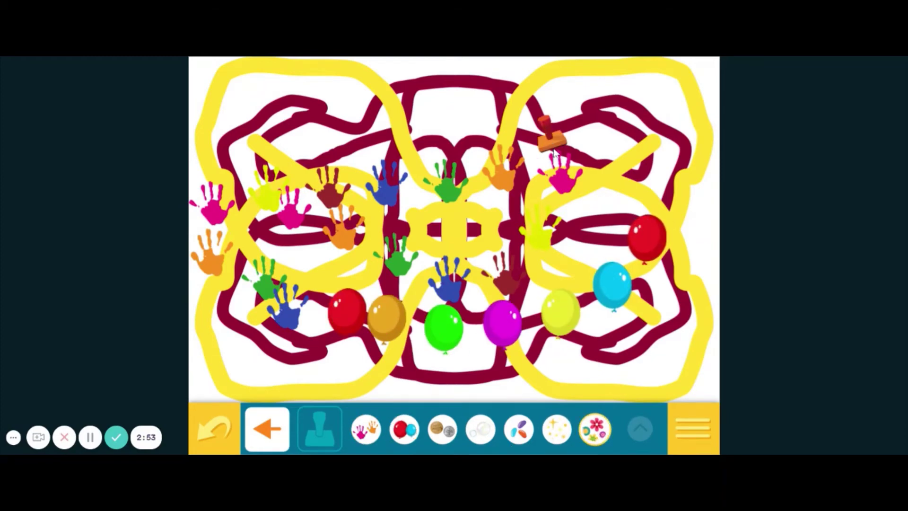
mouse_move(585, 123)
left_mouse_down()
mouse_move(543, 123)
mouse_move(406, 121)
left_mouse_up()
mouse_move(347, 163)
left_mouse_down()
mouse_move(268, 219)
mouse_move(282, 253)
left_mouse_up()
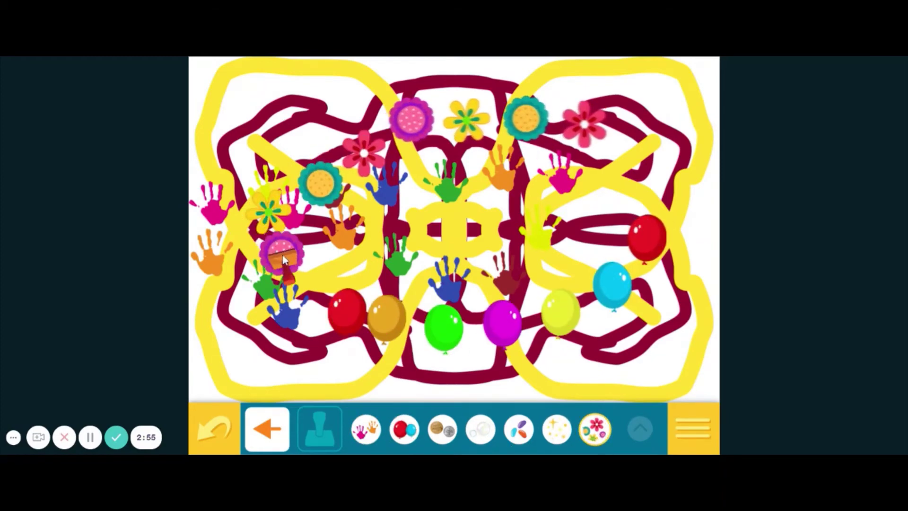
left_click(268, 428)
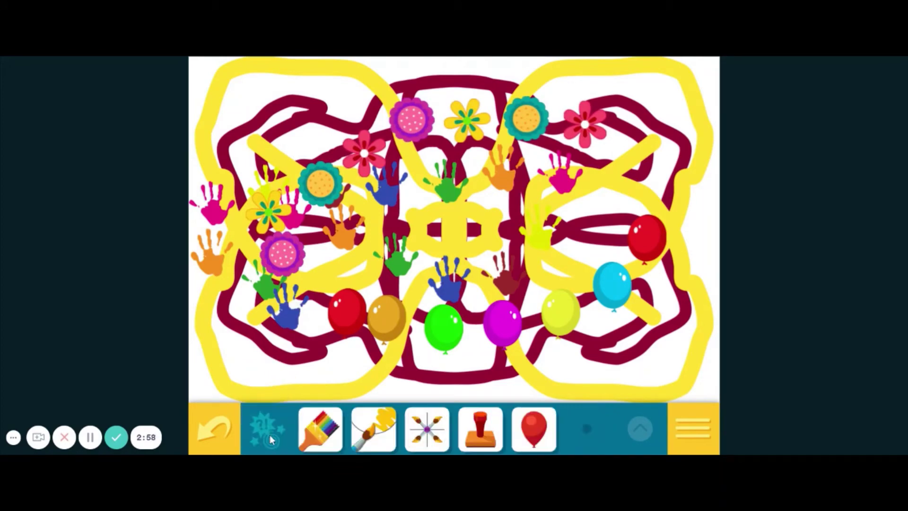
Burst a yellow paint-balloon splash at the centre, then purple splashes at the centre and upper right.
left_click(529, 430)
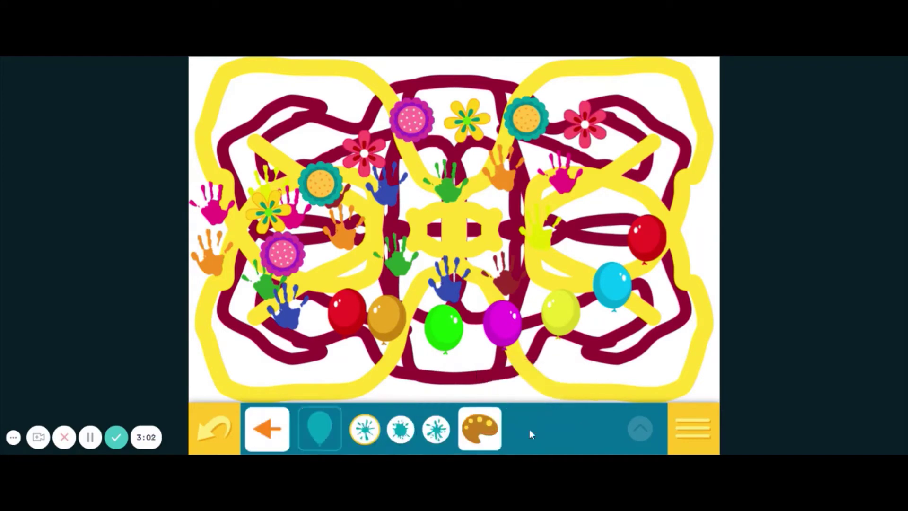
left_click(440, 436)
left_click(479, 229)
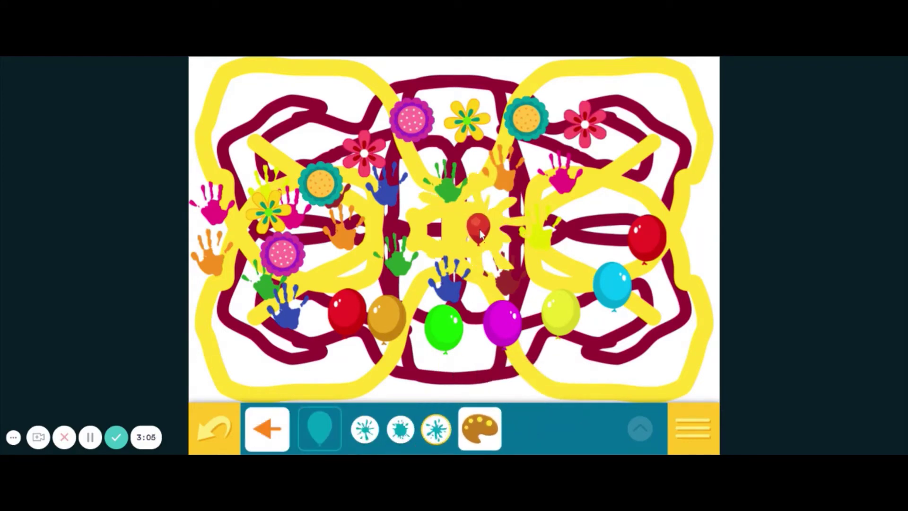
left_click(479, 429)
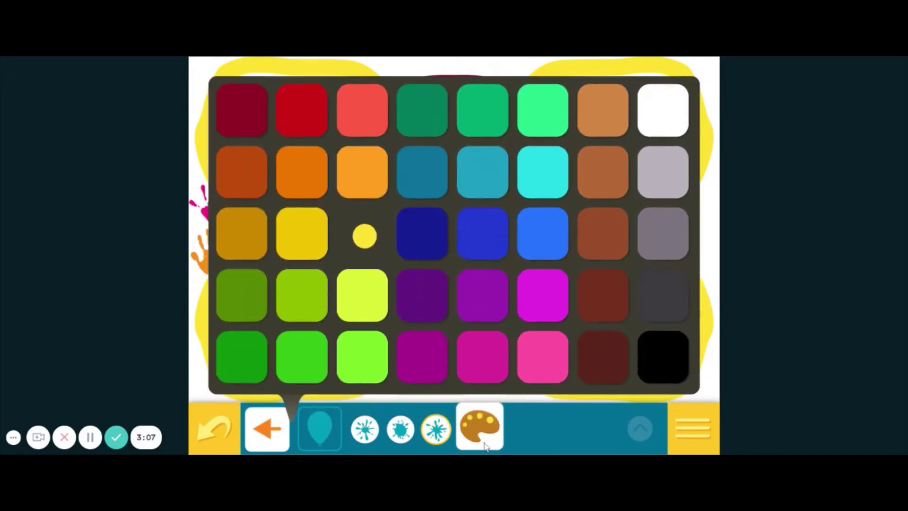
left_click(432, 365)
left_click(453, 231)
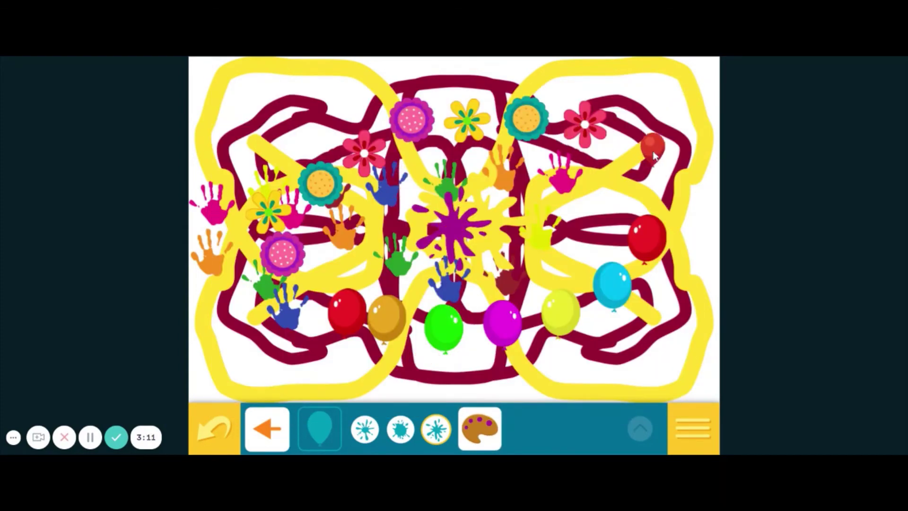
left_click(659, 141)
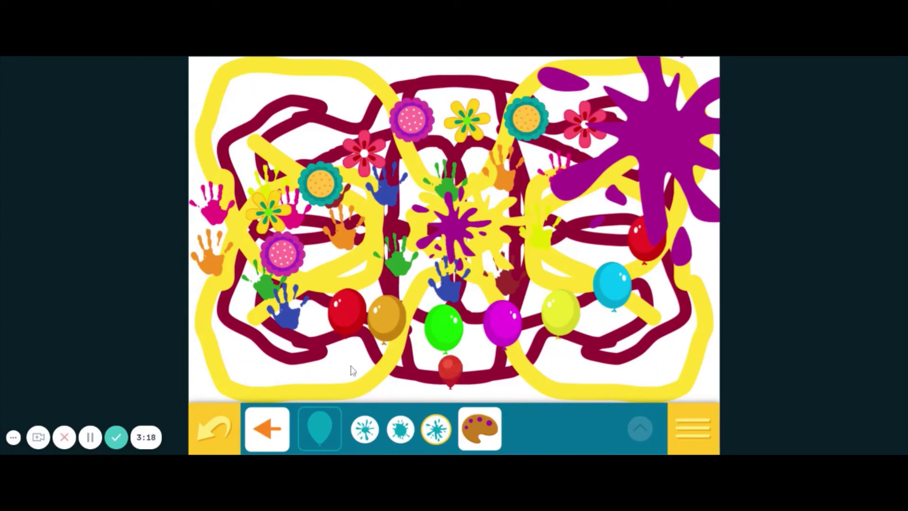
left_click(278, 436)
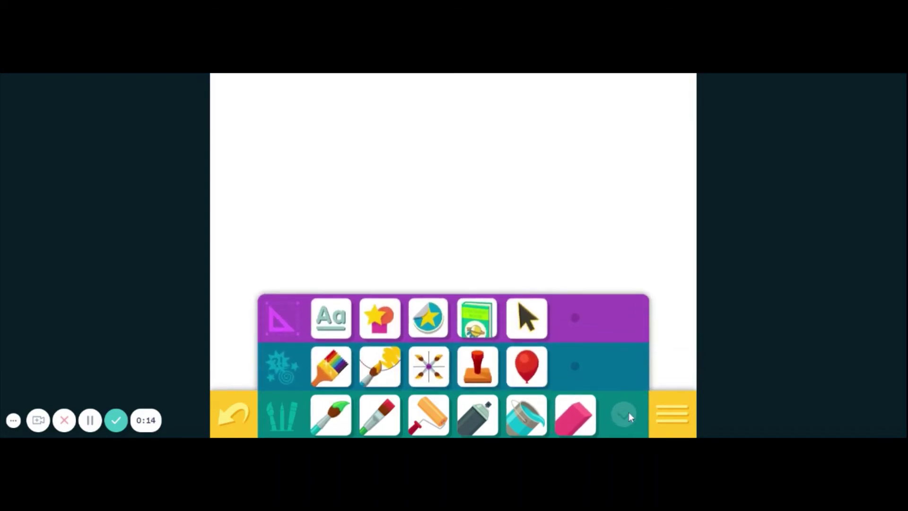
Draw and position a large dark red square, choosing white for the next shape.
left_click(373, 323)
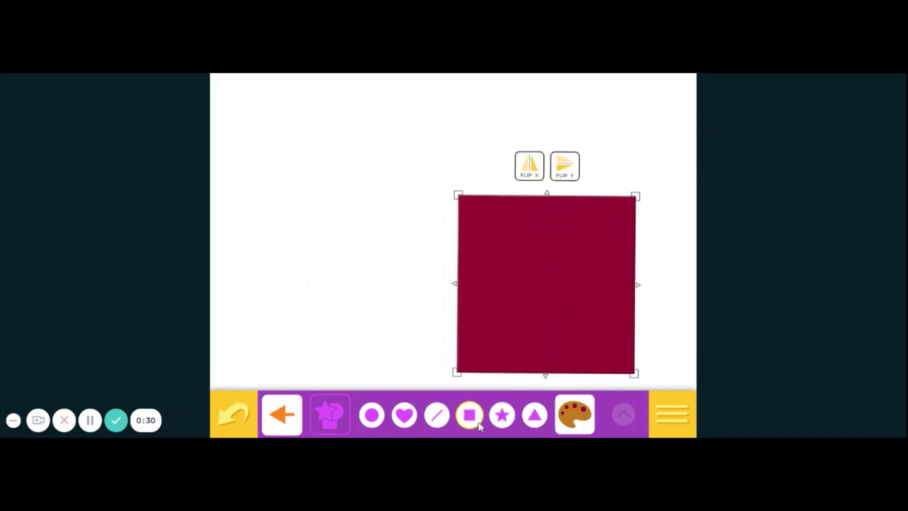
left_click(574, 414)
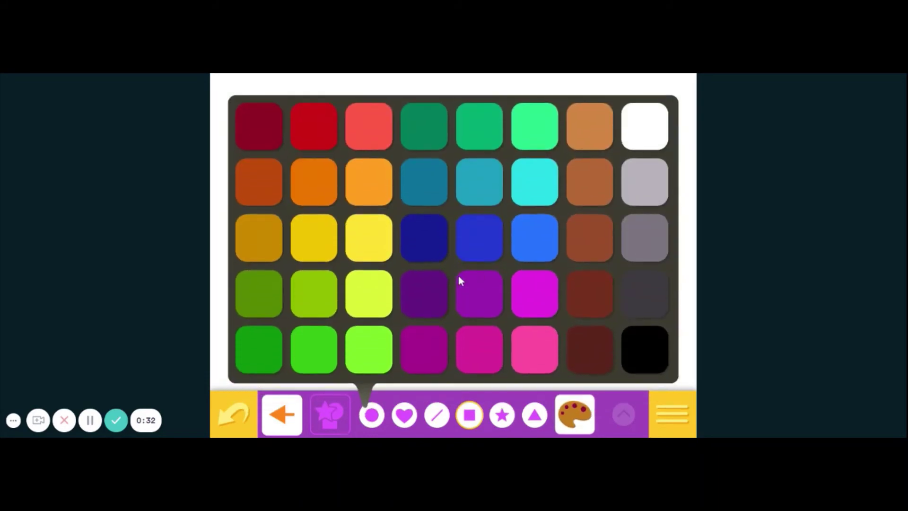
left_click(634, 144)
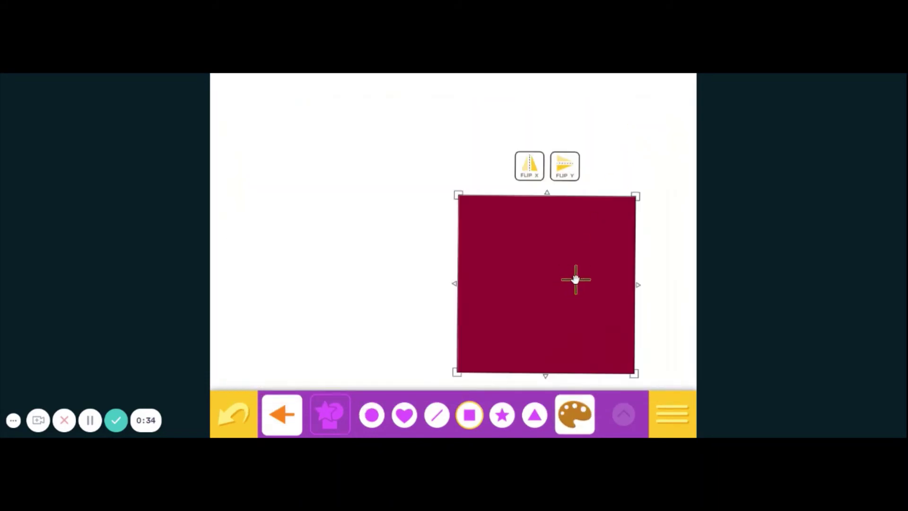
mouse_move(575, 276)
left_mouse_down()
mouse_move(600, 290)
mouse_move(576, 278)
left_mouse_up()
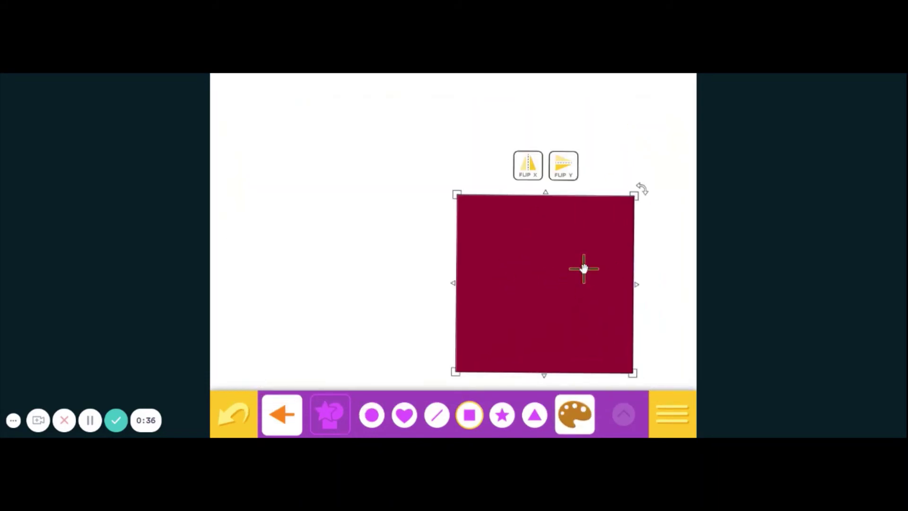
left_click(667, 275)
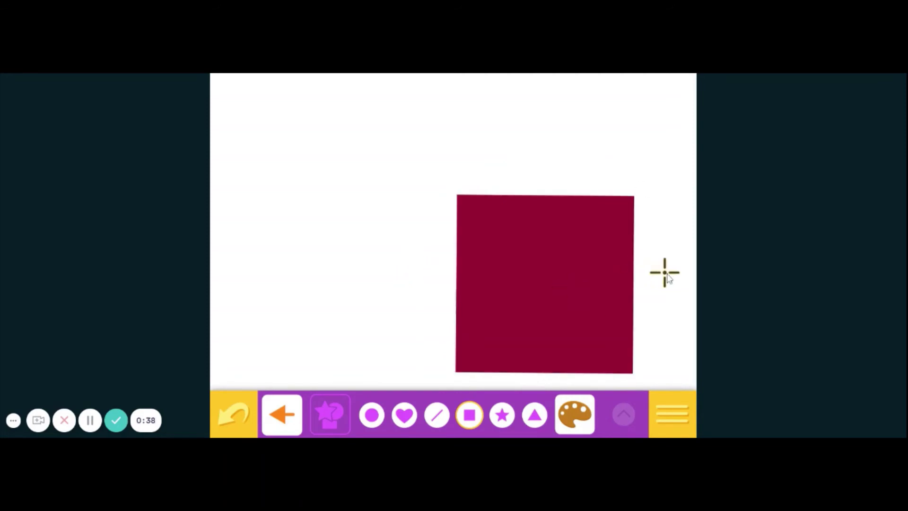
Put a small white window in the house's right half and a tall orange door on its bottom edge.
left_click_drag(569, 281, 601, 313)
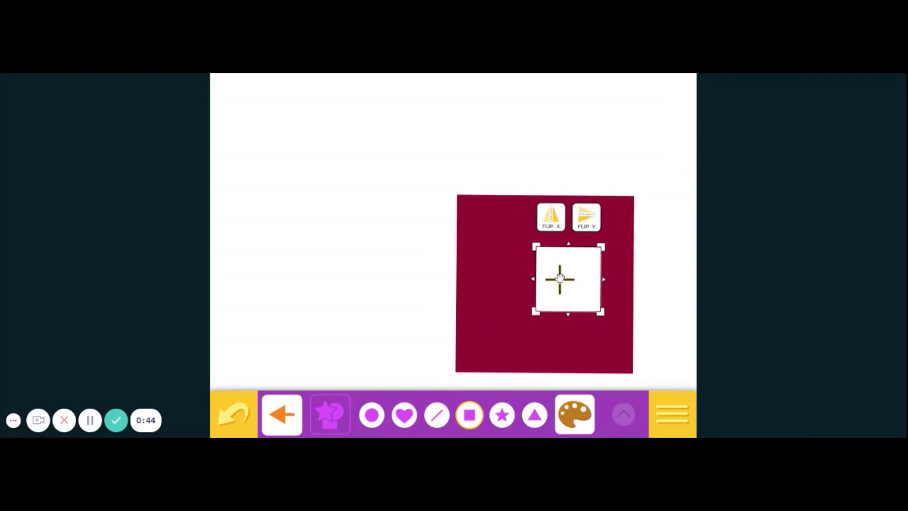
left_click_drag(560, 276, 574, 286)
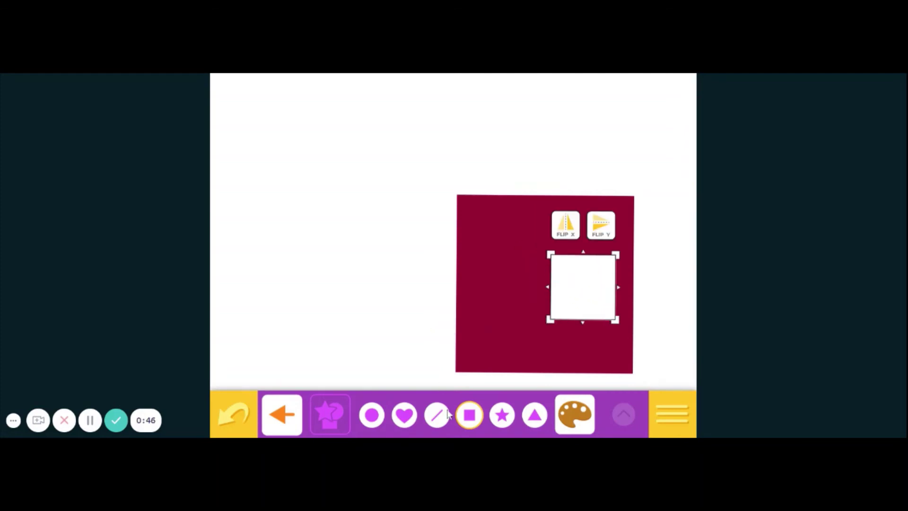
left_click(468, 419)
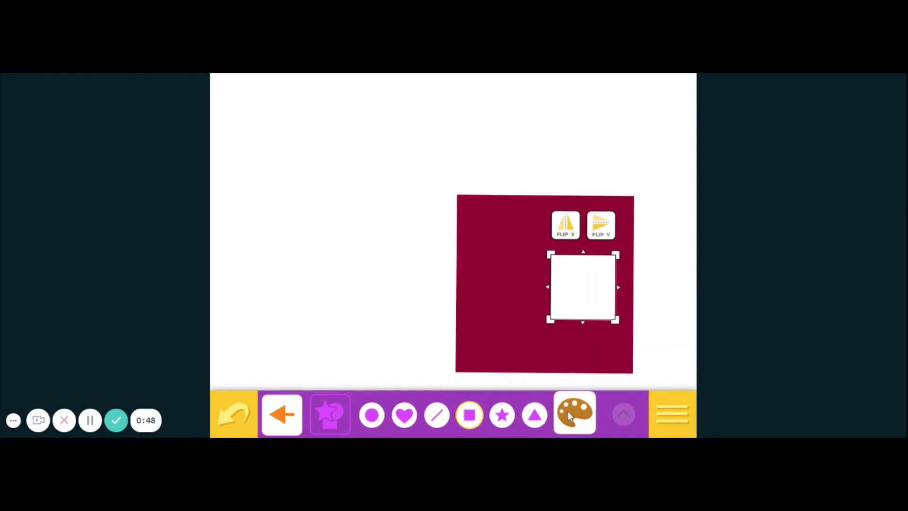
left_click(570, 411)
left_click(580, 156)
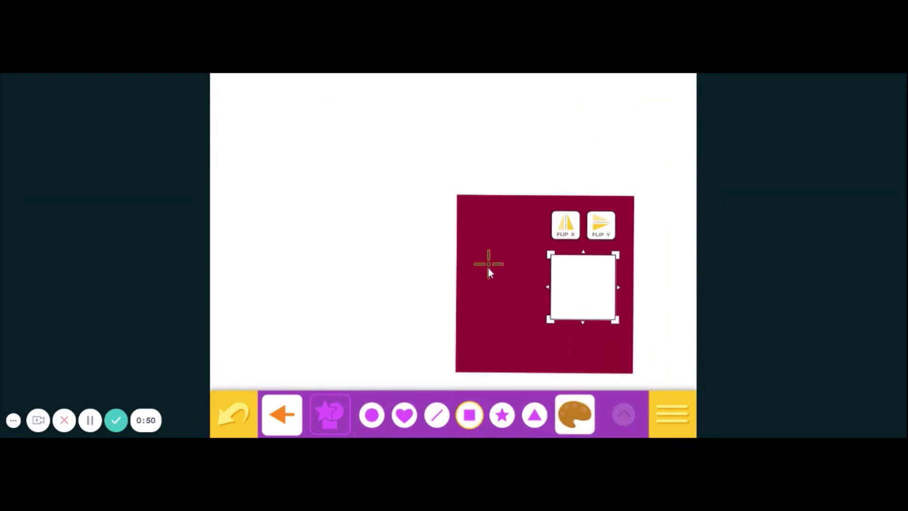
left_click_drag(480, 279, 486, 360)
left_click_drag(479, 294, 503, 322)
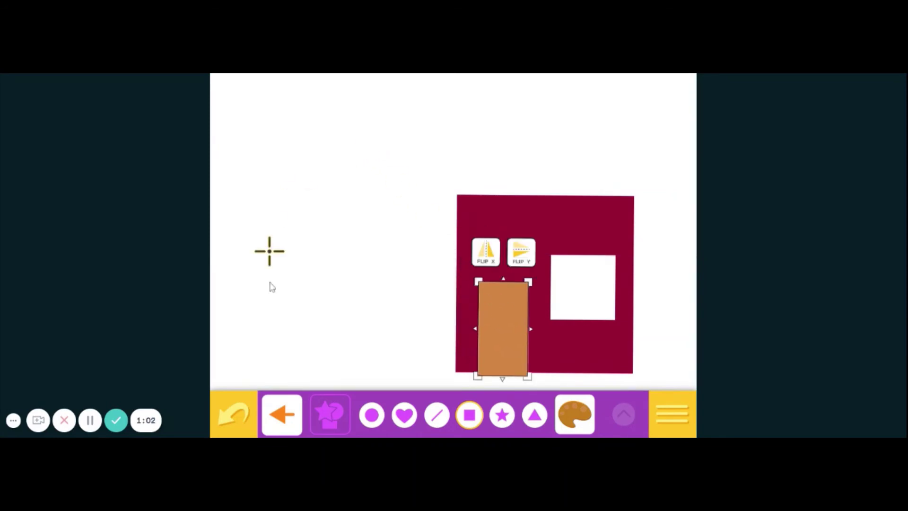
left_click(438, 421)
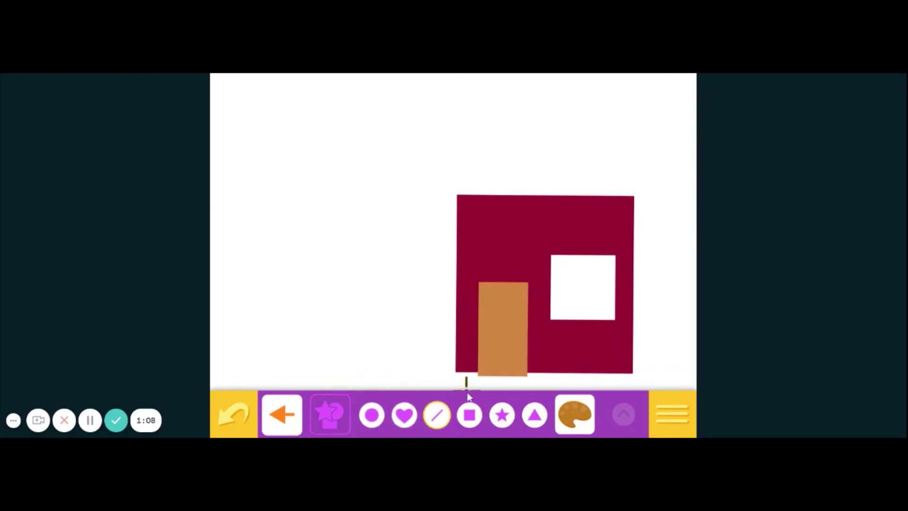
Draw an orange triangle, reshape and rotate it upright, and set it across the house as the roof.
left_click(535, 416)
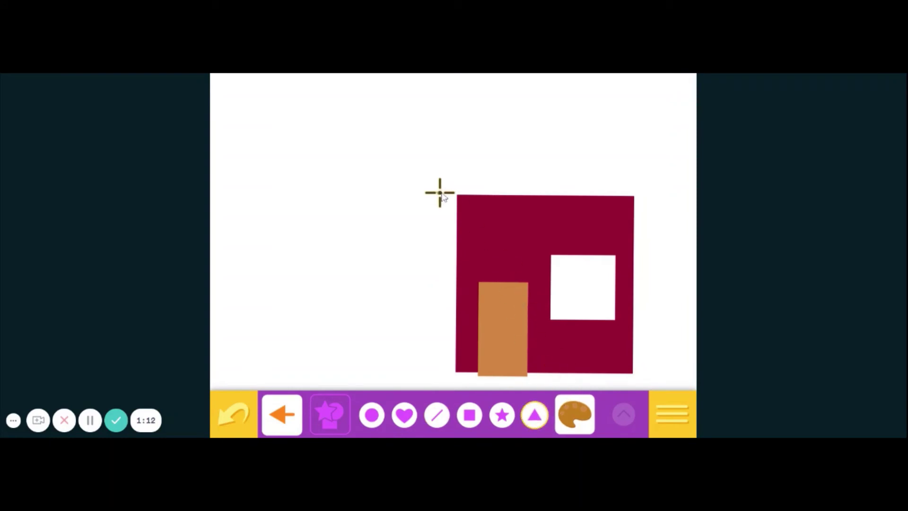
left_click_drag(440, 191, 467, 67)
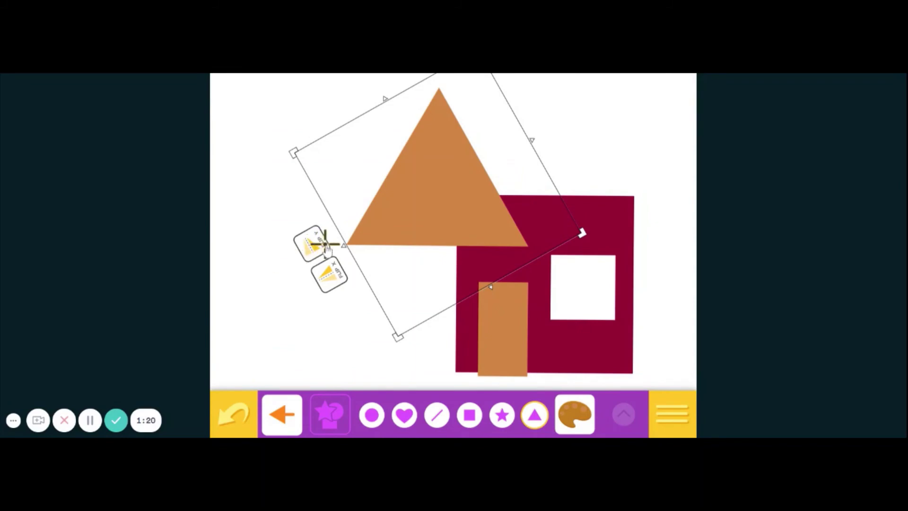
left_click_drag(343, 244, 444, 208)
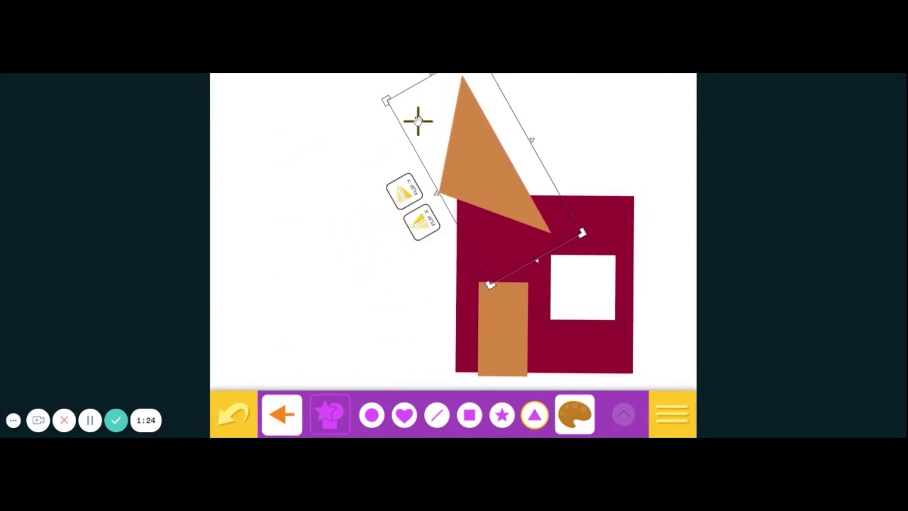
left_click_drag(374, 97, 560, 123)
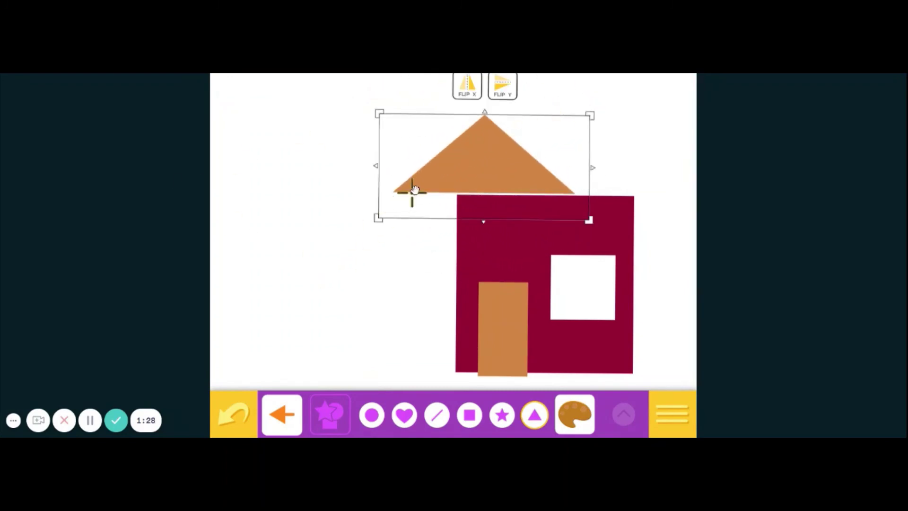
left_click_drag(468, 177, 531, 183)
Select the Paintbrush with green paint and the largest brush size.
left_click(275, 422)
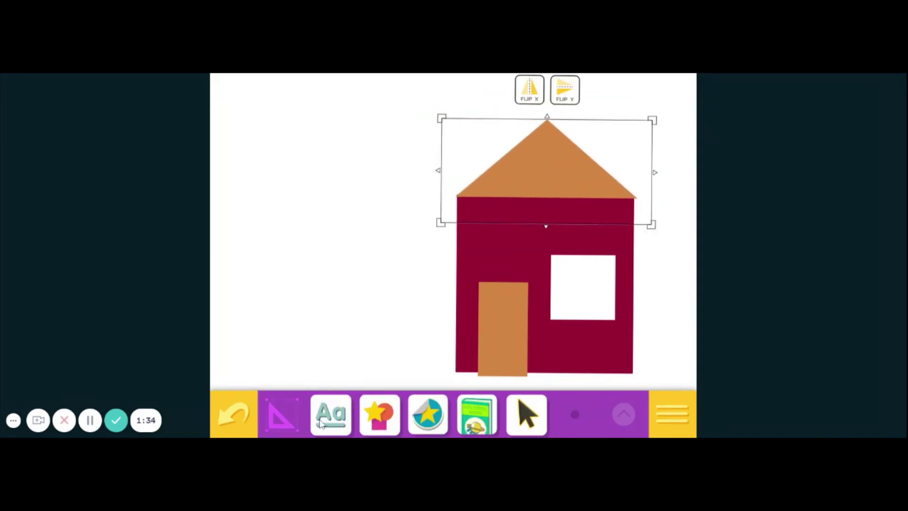
left_click(623, 416)
left_click(331, 365)
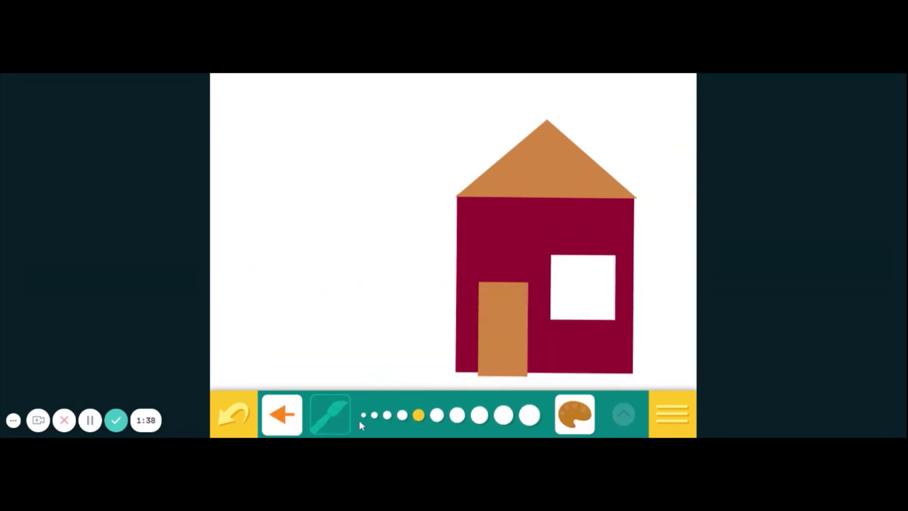
left_click(574, 414)
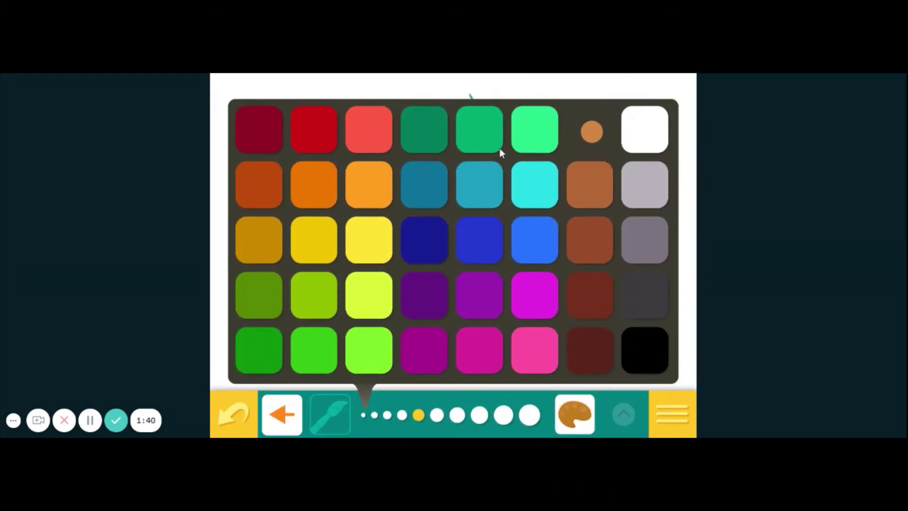
left_click(422, 133)
left_click(530, 415)
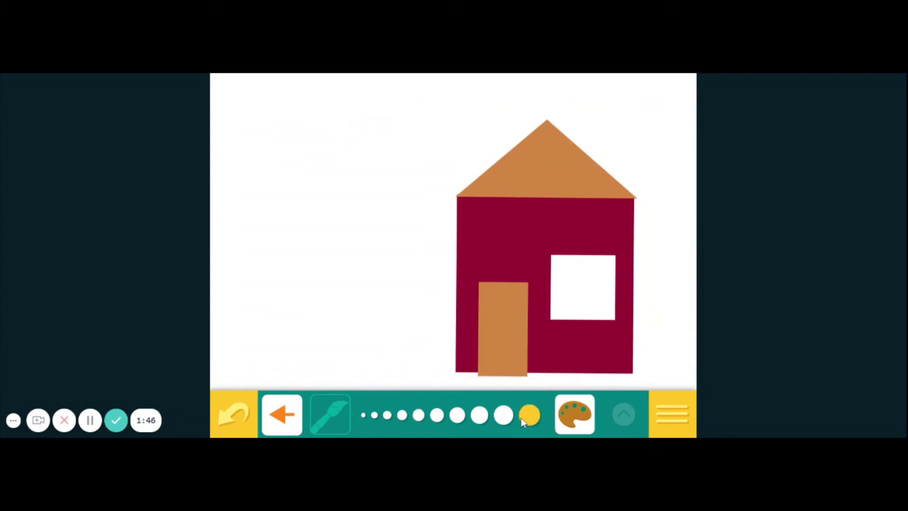
Paint a wavy green grass strip along the bottom of the picture beneath the house.
left_click(575, 414)
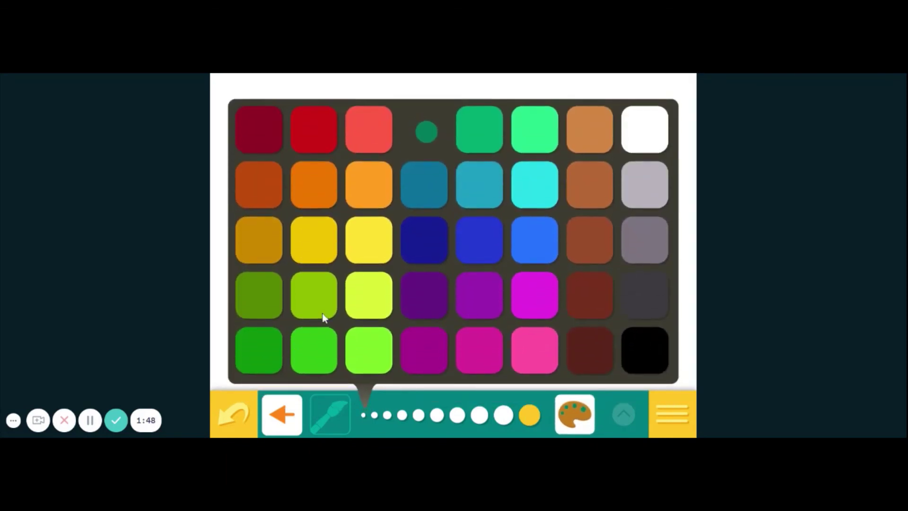
left_click(470, 113)
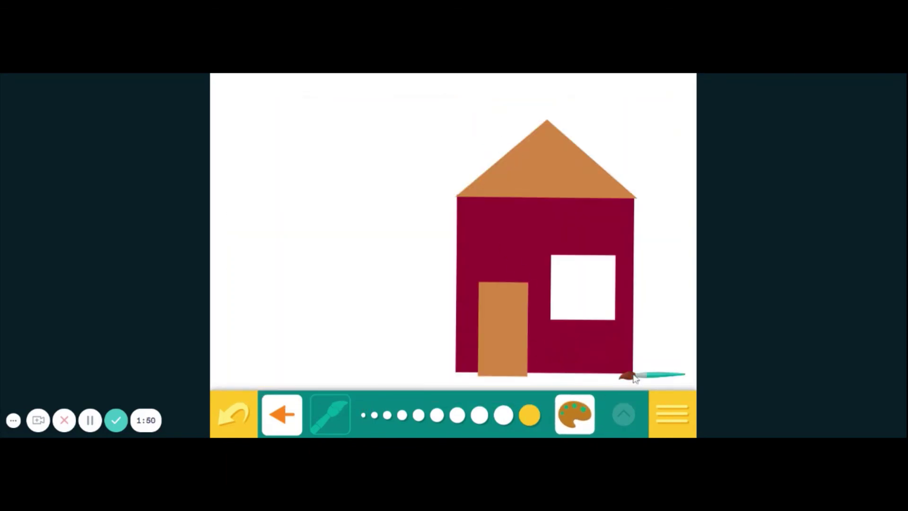
mouse_move(674, 362)
left_mouse_down()
mouse_move(220, 402)
mouse_move(266, 377)
mouse_move(555, 391)
mouse_move(713, 374)
left_mouse_up()
mouse_move(585, 381)
left_mouse_down()
mouse_move(433, 402)
mouse_move(369, 393)
mouse_move(467, 395)
left_mouse_up()
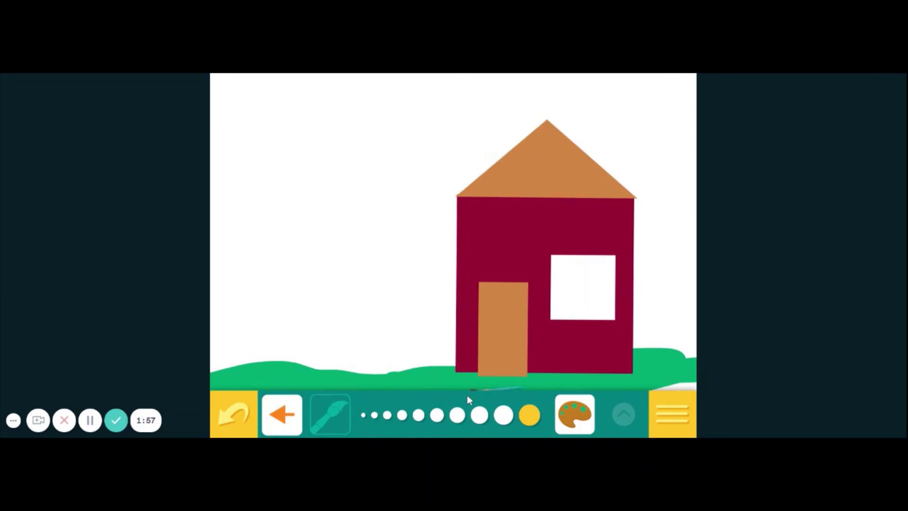
Add the yellow school bus sticker from page 2, enlarge it, and place it on the grass left of the house.
left_click(623, 422)
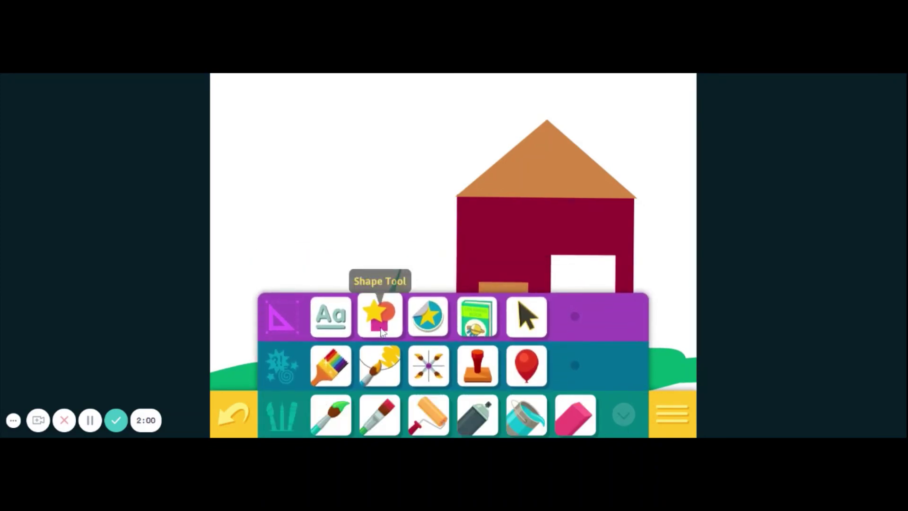
left_click(419, 320)
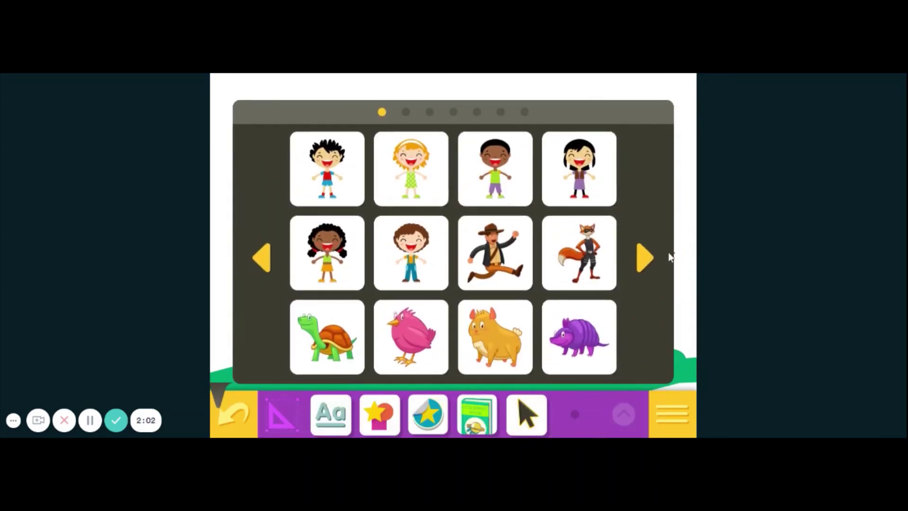
left_click(645, 259)
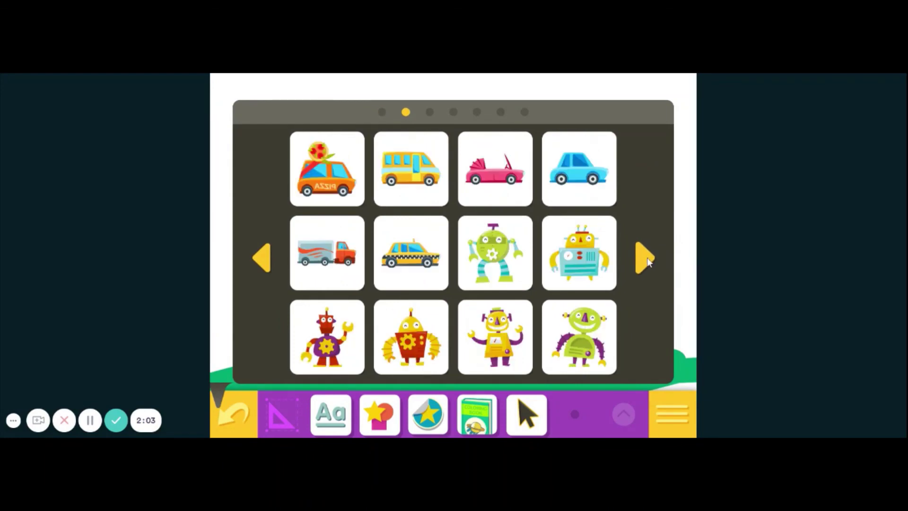
left_click(405, 171)
left_click_drag(425, 218, 256, 346)
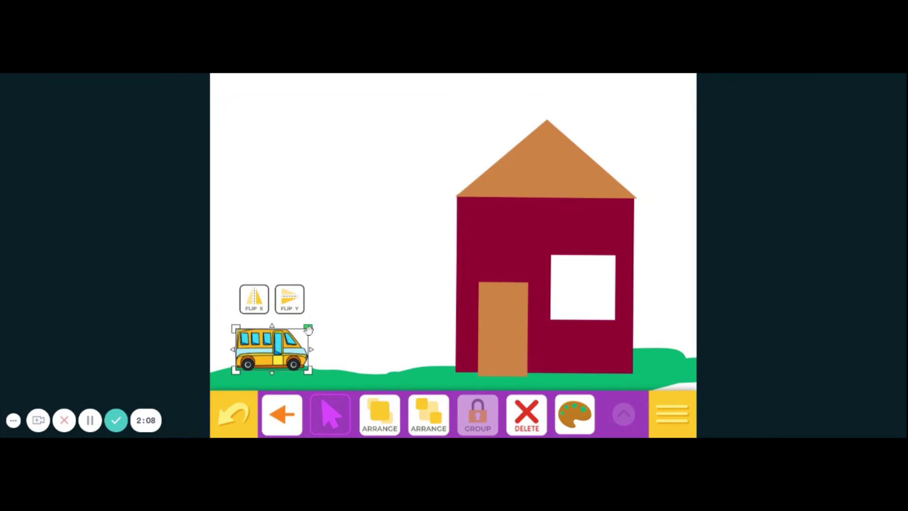
left_click_drag(310, 326, 415, 255)
left_click_drag(323, 303, 337, 320)
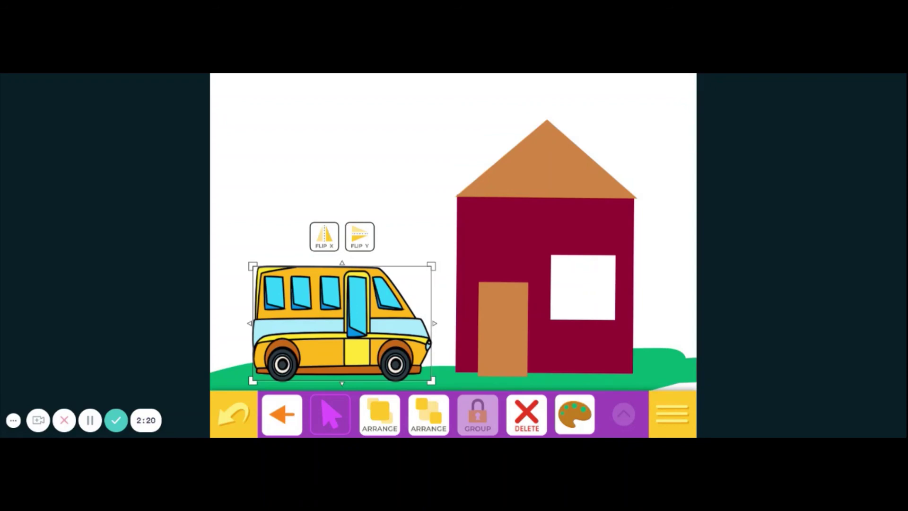
Choose SAVE from the file menu for the house-and-bus picture.
left_click(671, 417)
left_click(405, 336)
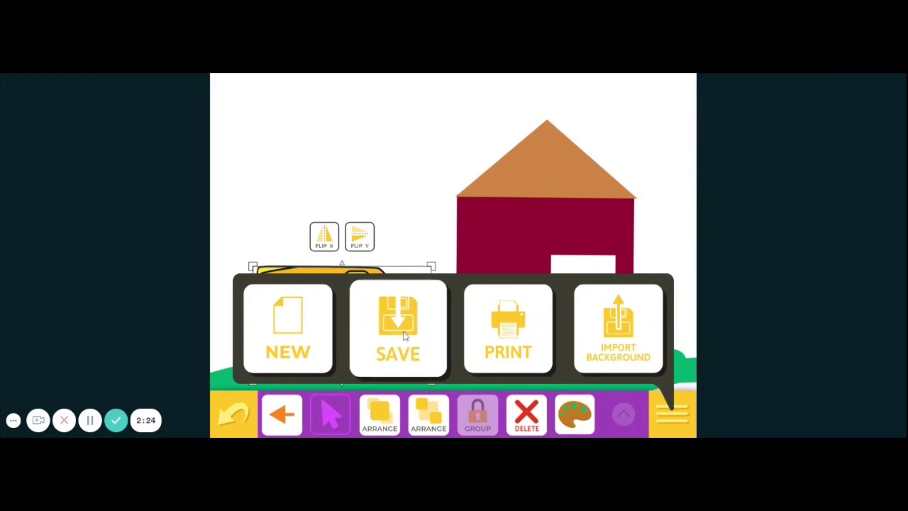